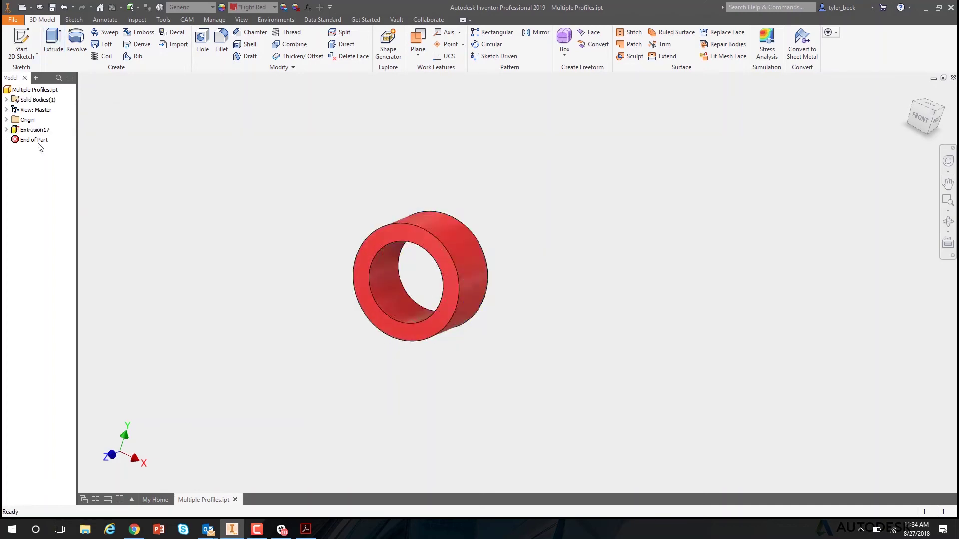
Finish the pending extrusion, then free-orbit the part and exit orbiting near the front view.
click(100, 185)
key(e)
click(191, 234)
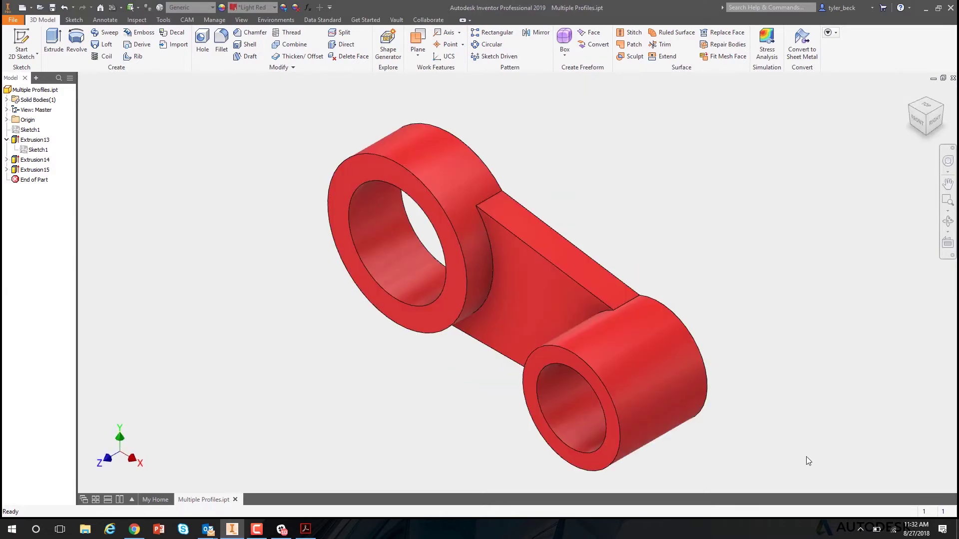
shift+middle_drag(807, 460, 783, 308)
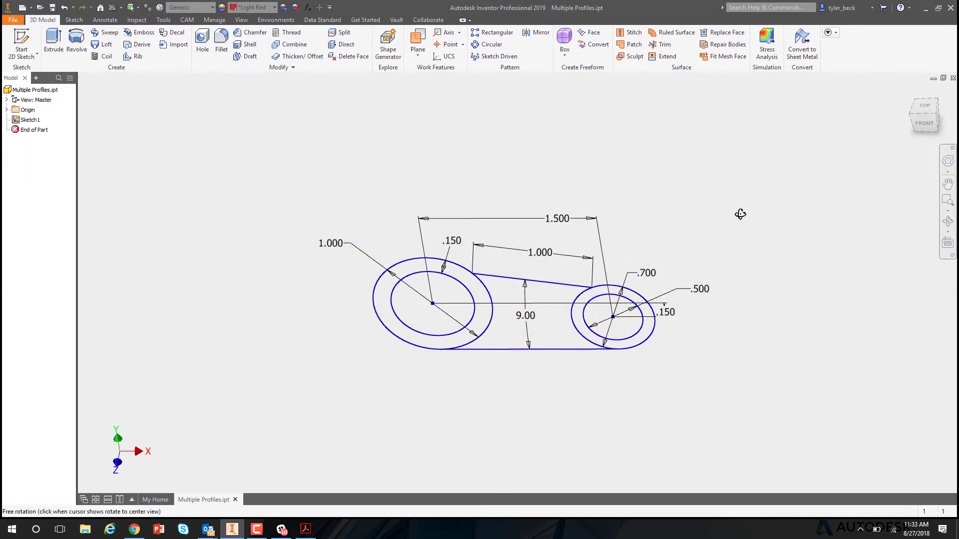
mouse_move(738, 212)
mouse_down()
mouse_move(699, 211)
mouse_move(708, 222)
mouse_move(728, 213)
mouse_up()
key(Escape)
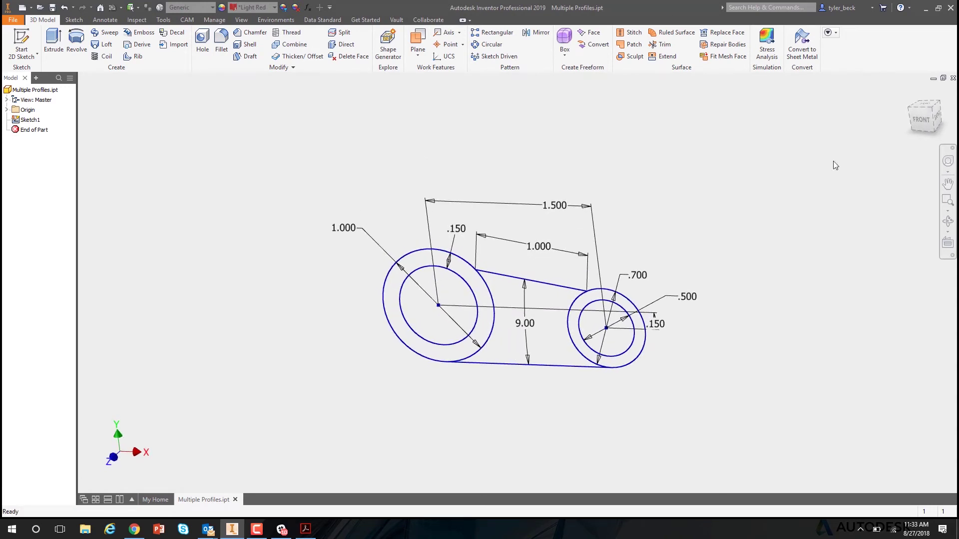
Return to the flat front view and start an extrusion with the left ring profile picked.
click(947, 221)
key(F5)
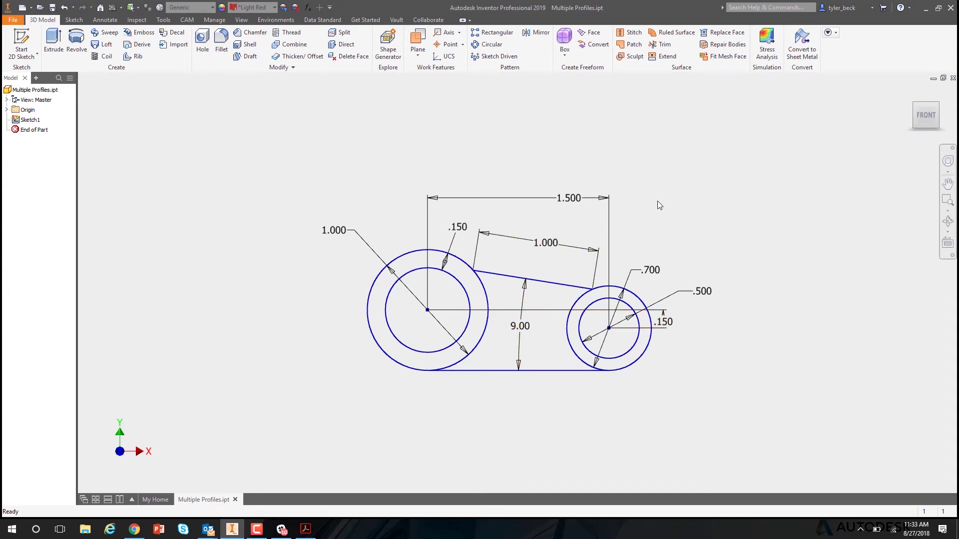
key(e)
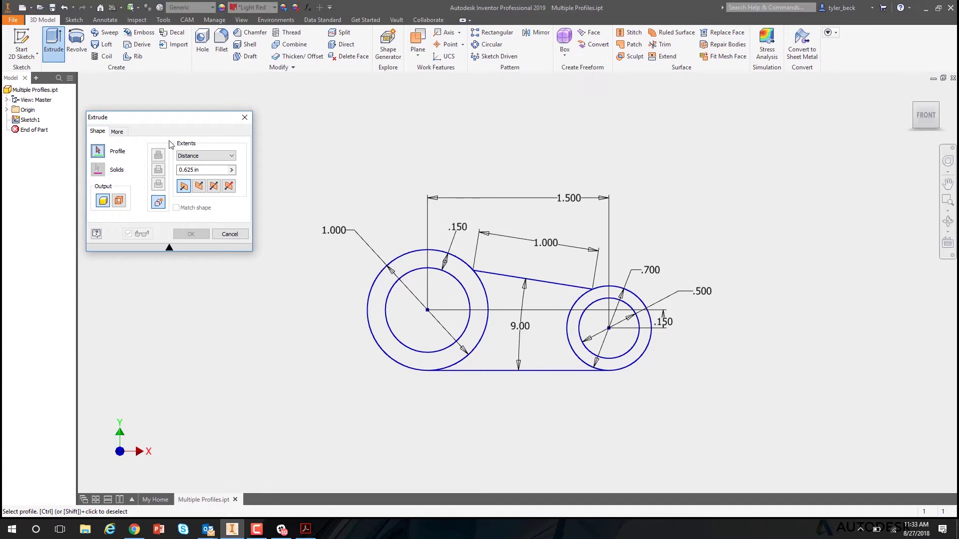
click(430, 260)
Add the web and right ring profiles and extrude them 0.625 in as Extrusion16.
click(505, 300)
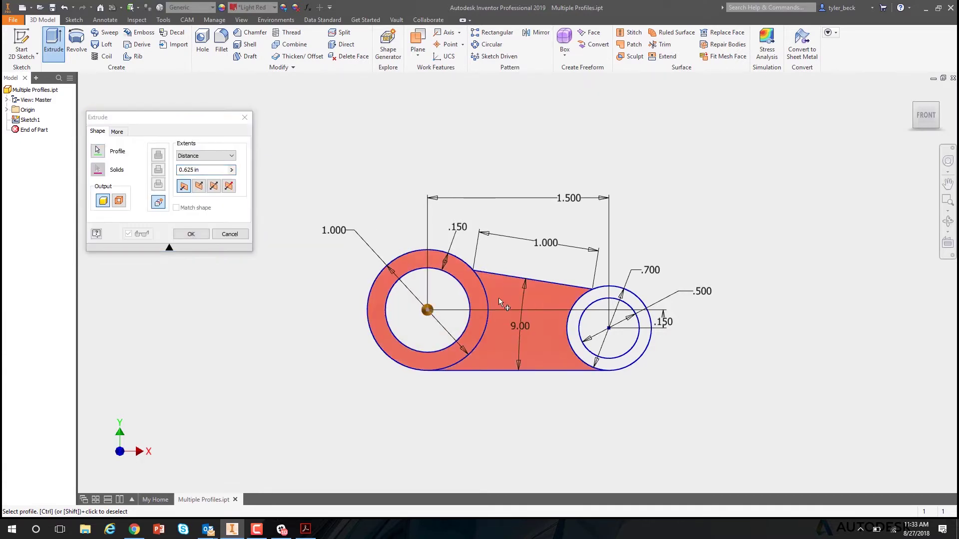
click(612, 298)
shift+middle_drag(611, 299, 584, 339)
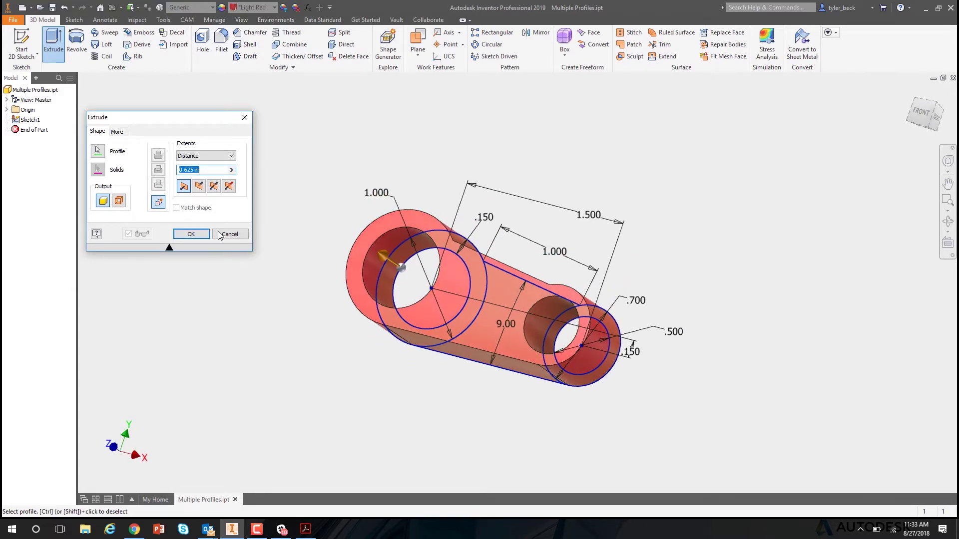
click(191, 233)
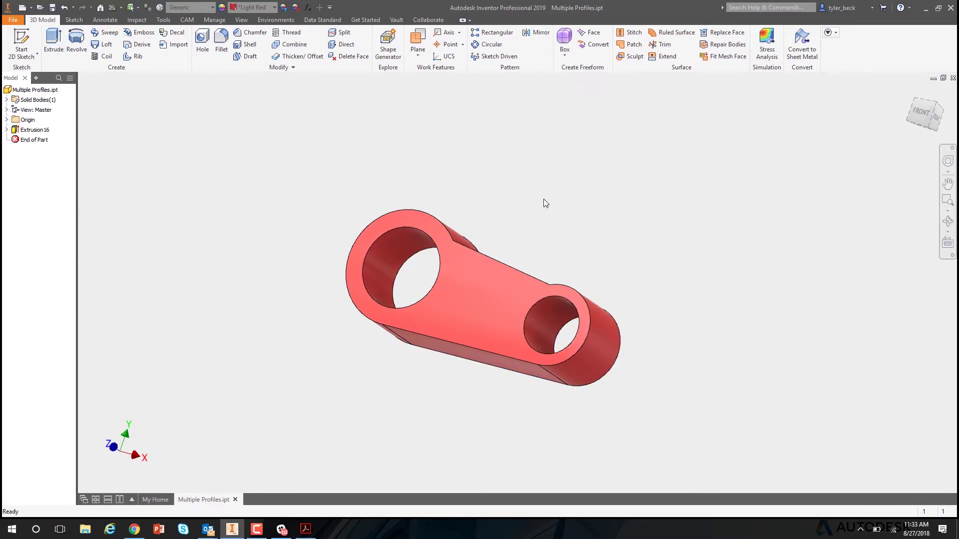
shift+middle_drag(545, 200, 538, 222)
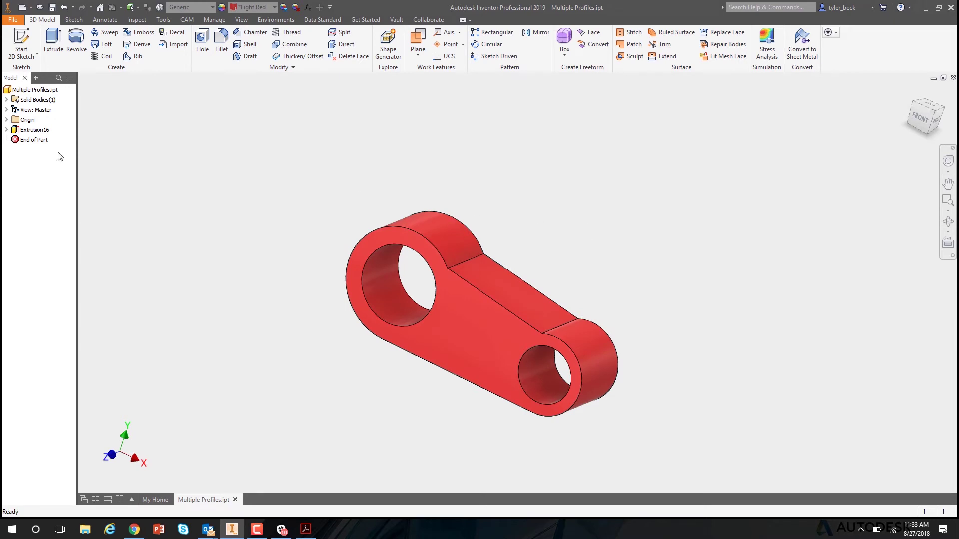
Undo, re-extrude both rings, web and both hole circles as a solid arm, then delete Extrusion16.
key(ctrl+z)
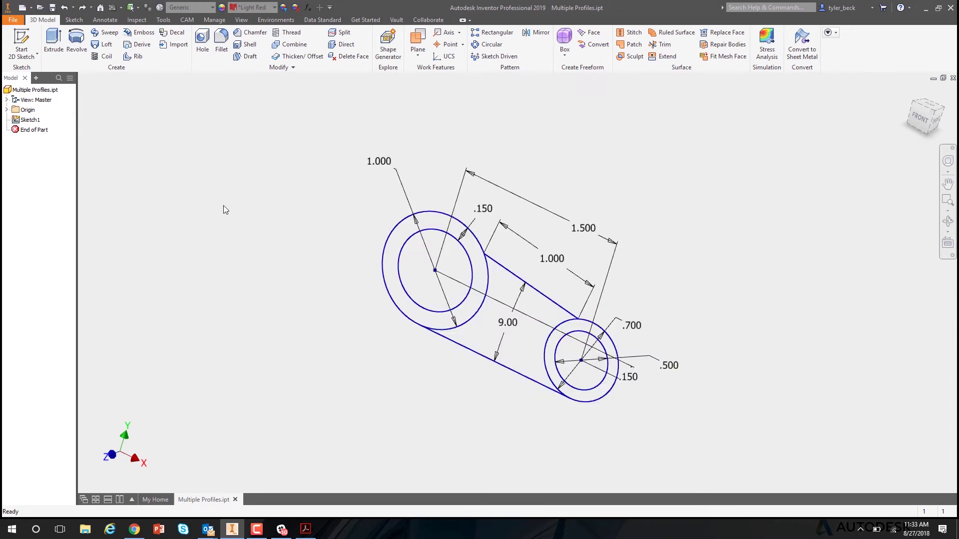
key(e)
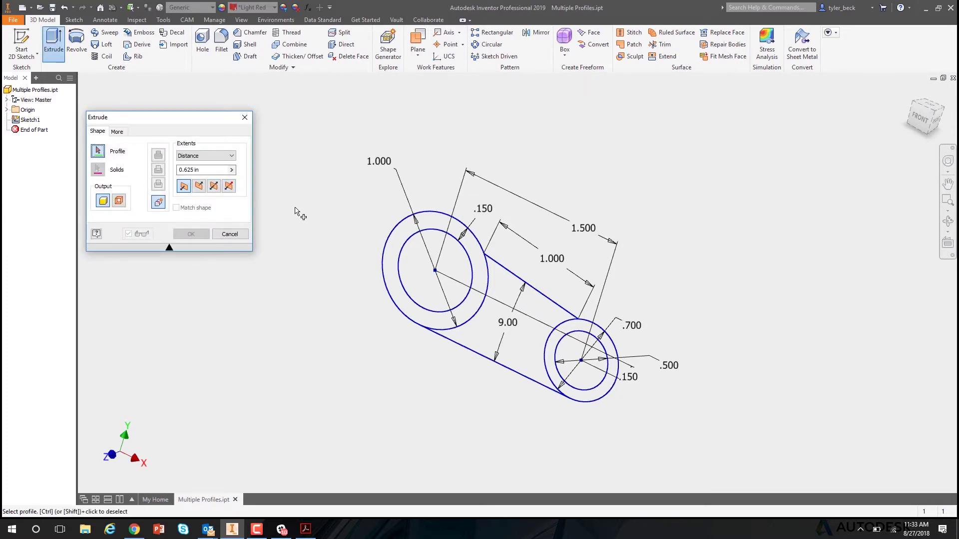
click(425, 229)
click(515, 293)
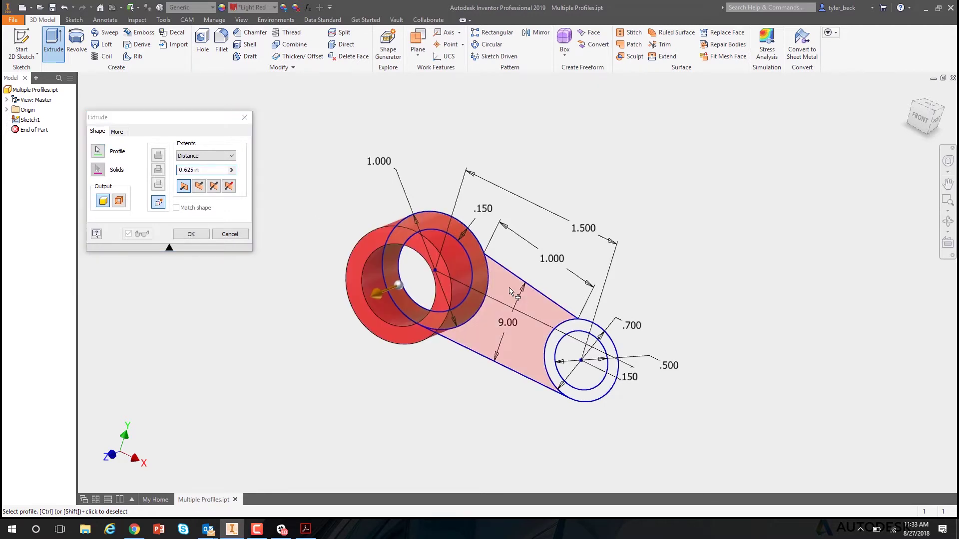
click(580, 328)
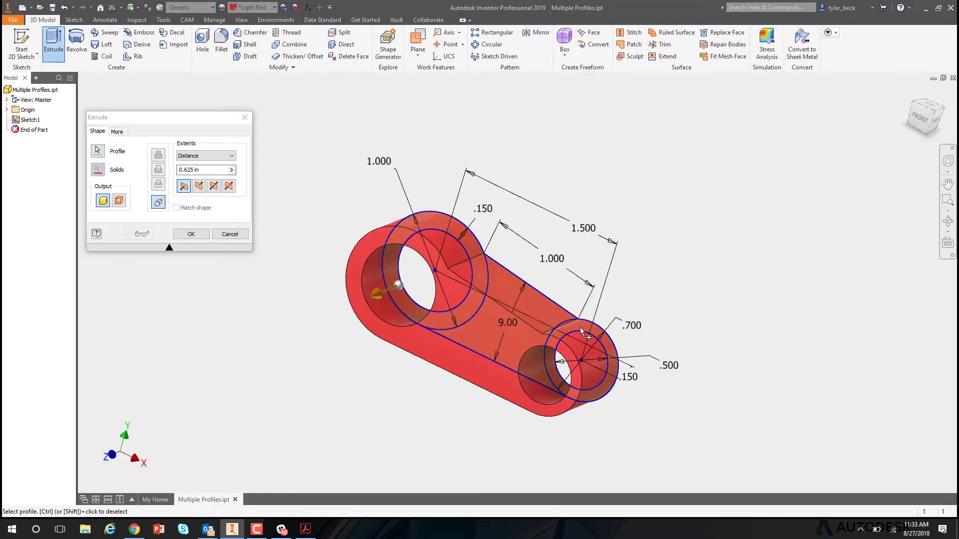
click(418, 280)
click(562, 369)
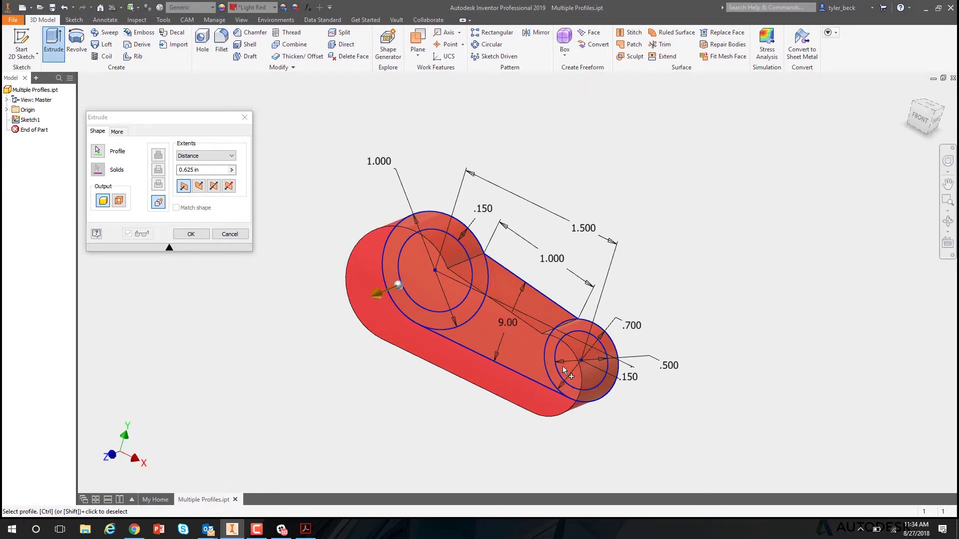
click(189, 234)
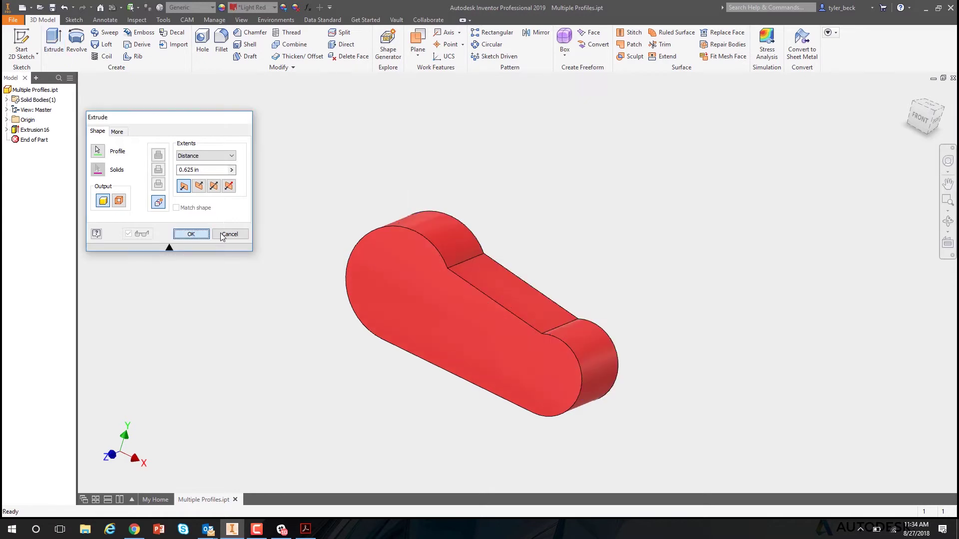
click(44, 130)
key(Delete)
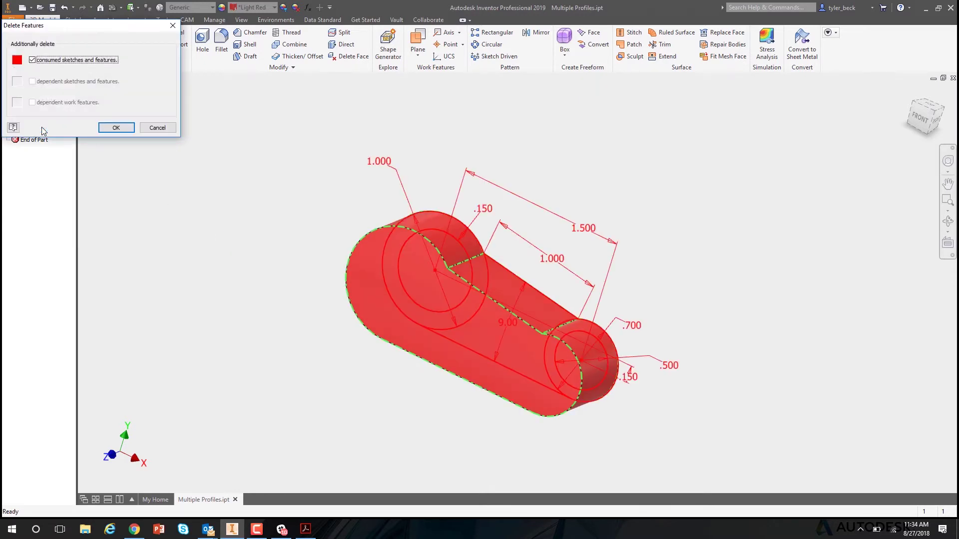
Confirm deleting Extrusion16, then select the centre line joining the two circles.
click(114, 127)
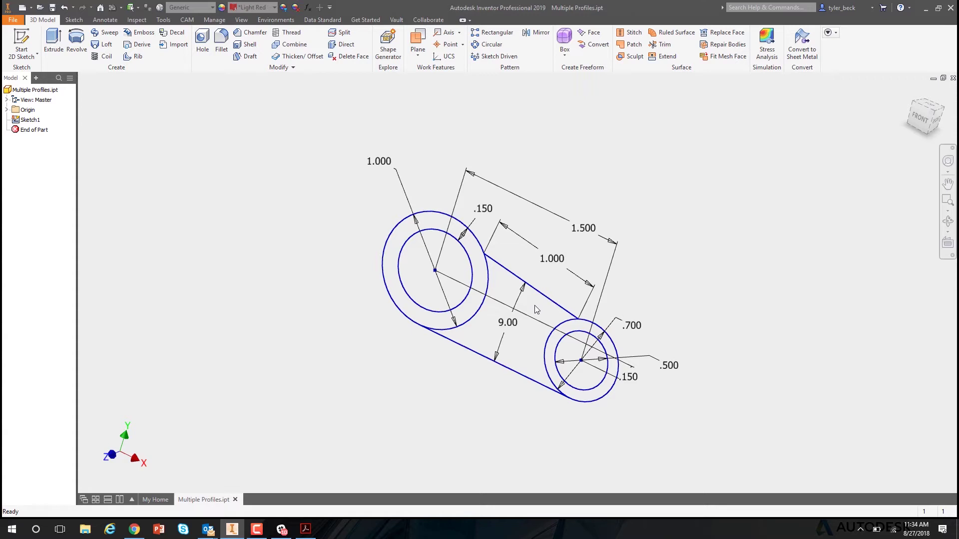
click(529, 328)
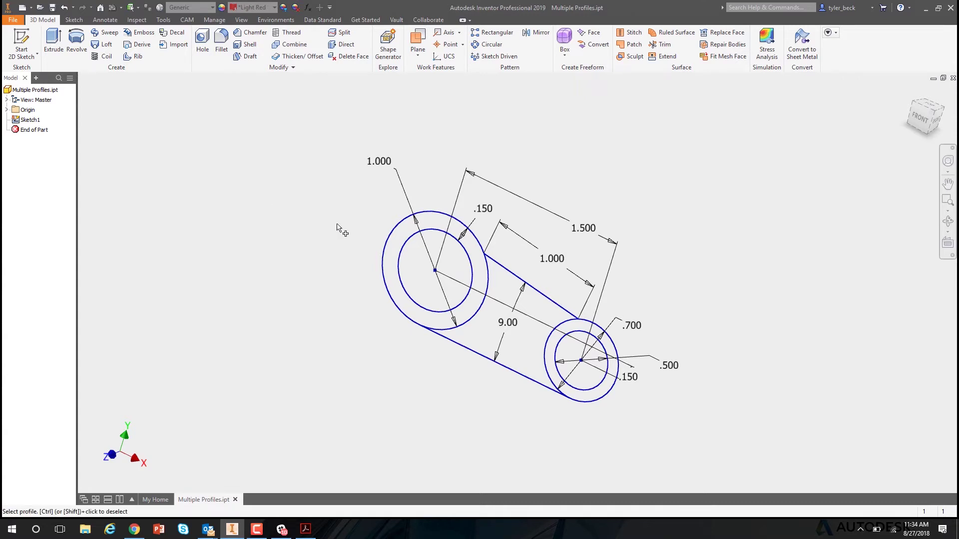
Extrude the left ring profile alone to 0.5 in, creating Extrusion17.
key(e)
click(439, 229)
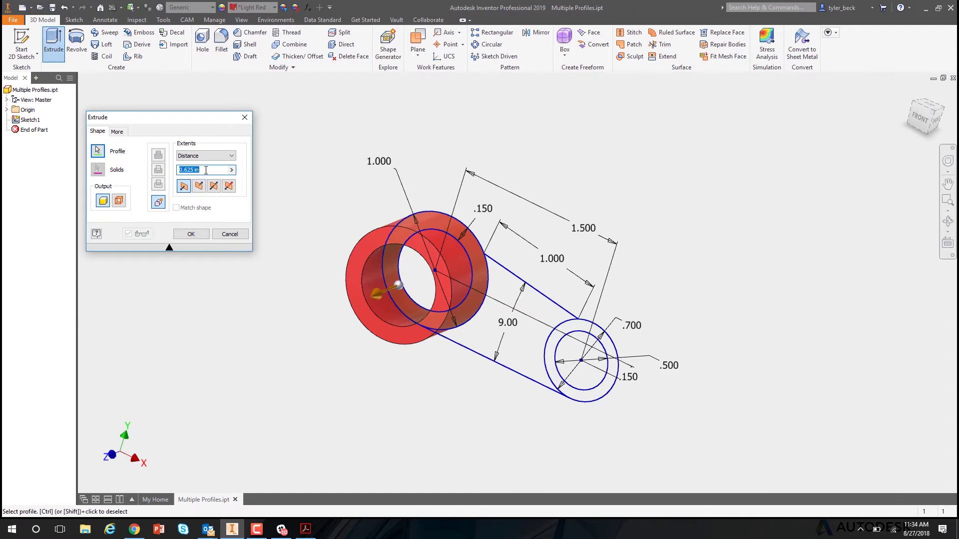
text(.5)
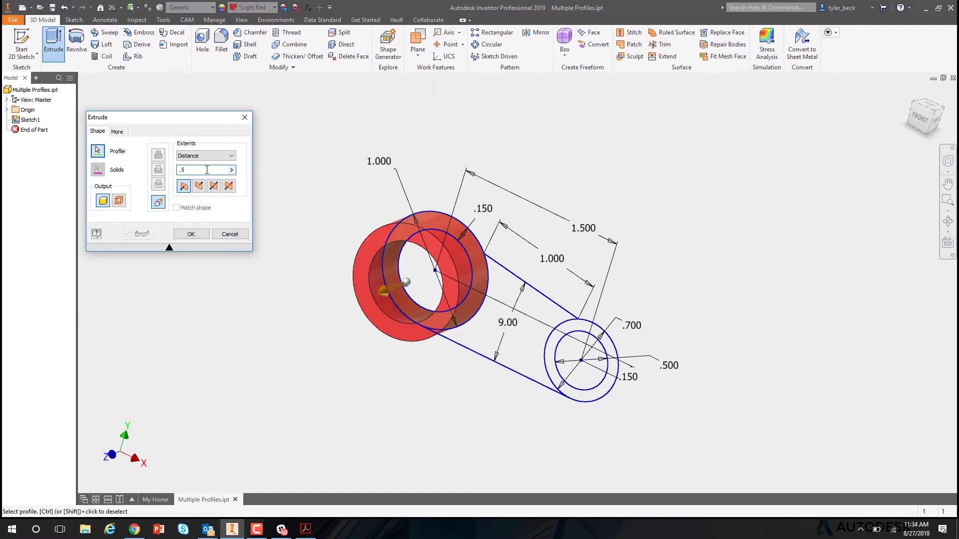
click(191, 233)
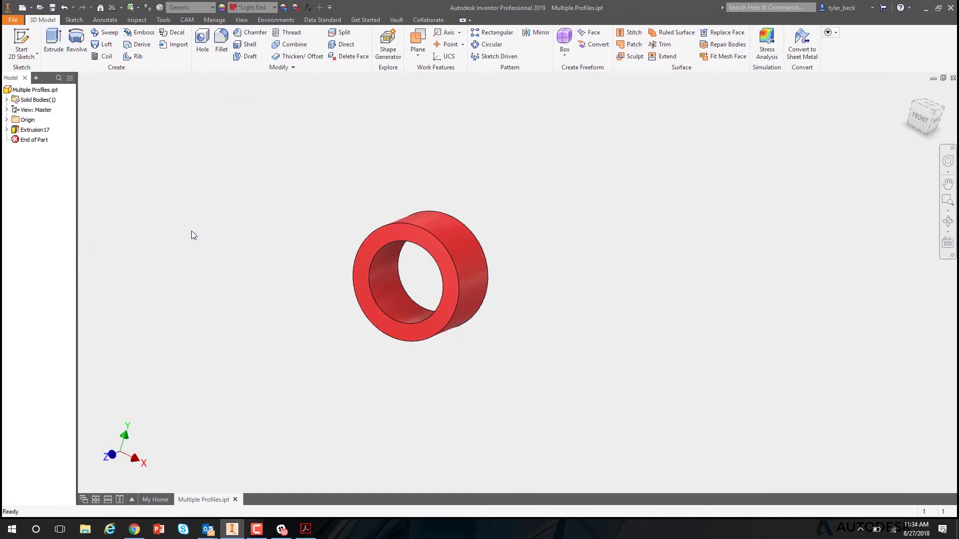
Expand Extrusion17 and turn on Sketch1's visibility, orbiting slightly to check it.
click(6, 130)
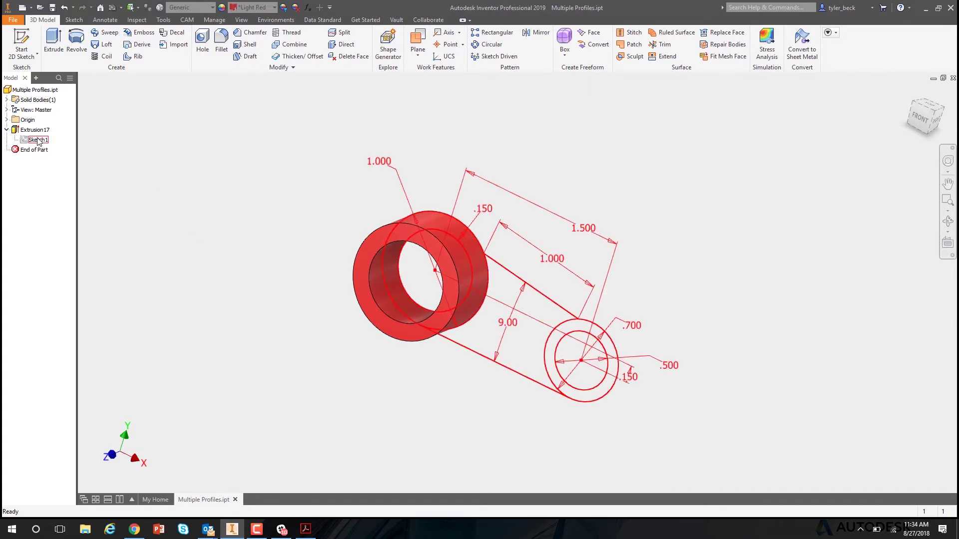
right_click(39, 141)
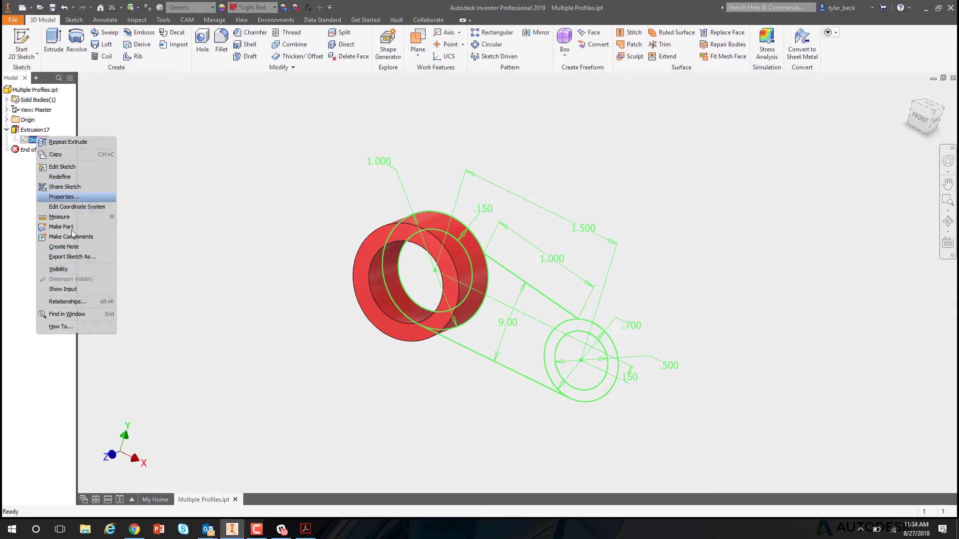
click(74, 270)
mouse_move(233, 243)
shift+middle_down()
mouse_move(257, 246)
mouse_move(242, 257)
mouse_move(250, 244)
shift+middle_up()
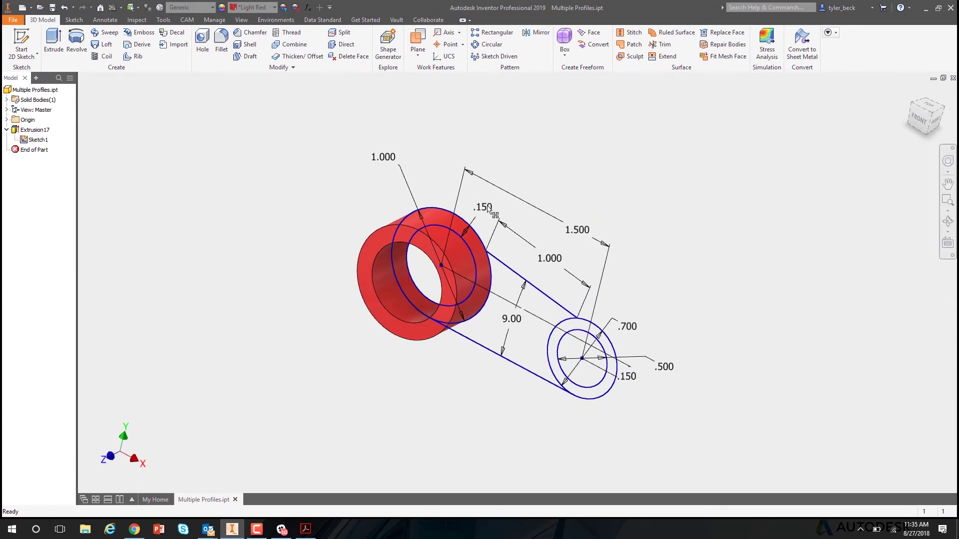
key(e)
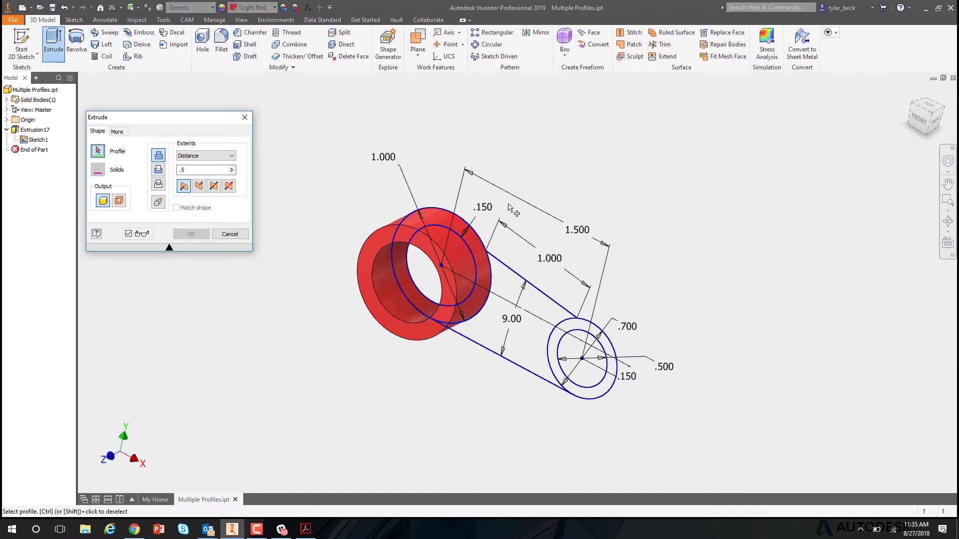
Extrude the web region between the circles 0.25 in as Extrusion18.
click(501, 283)
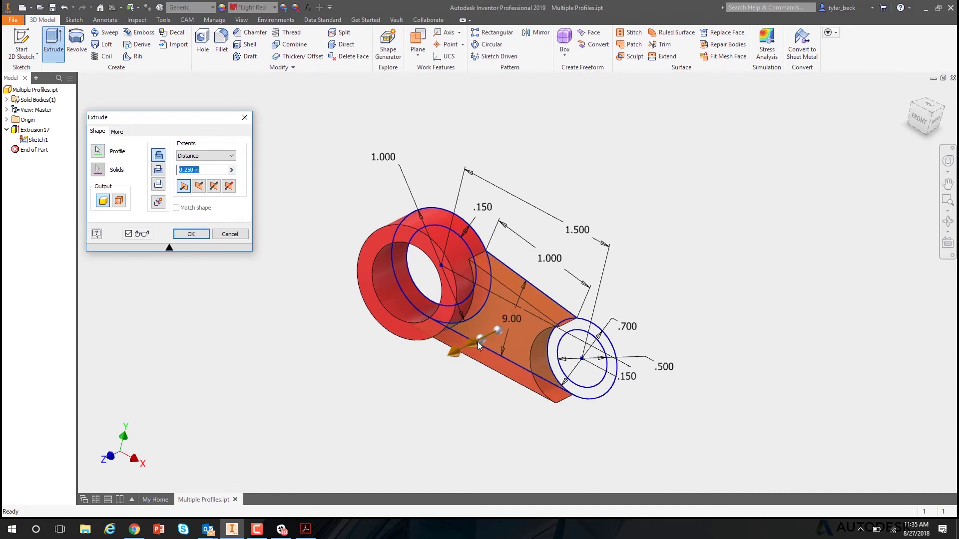
drag(478, 342, 490, 335)
text(.25)
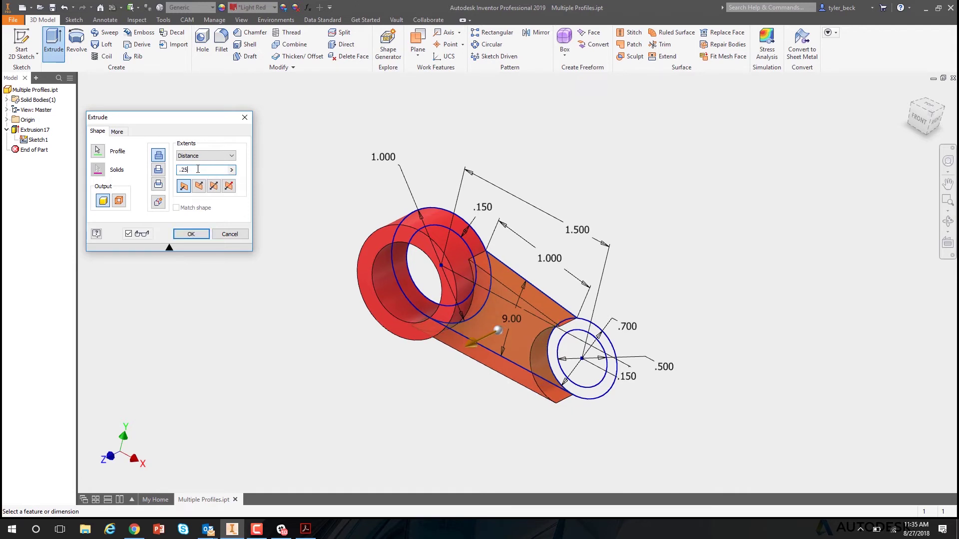
key(Return)
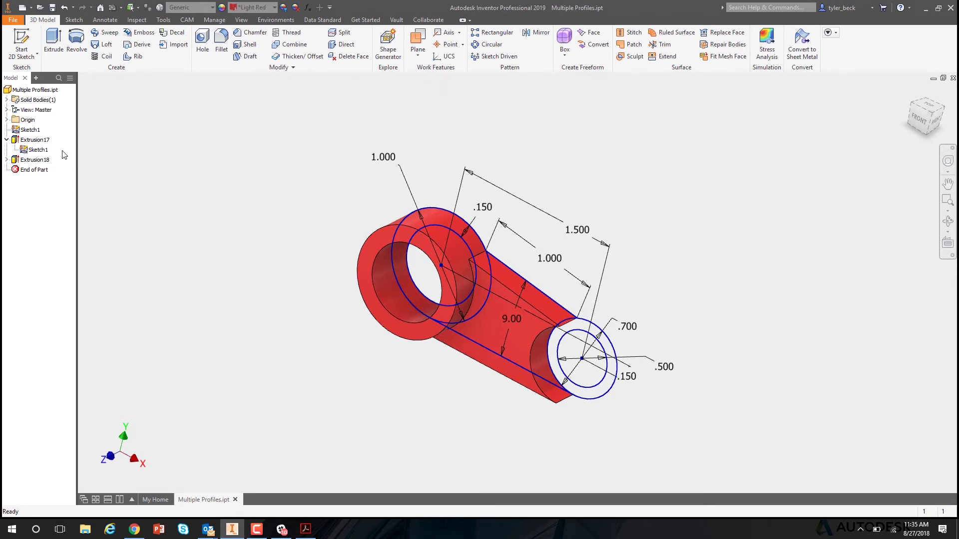
Extrude the small right ring 0.35 in as Extrusion19 and orbit to inspect the boss.
key(e)
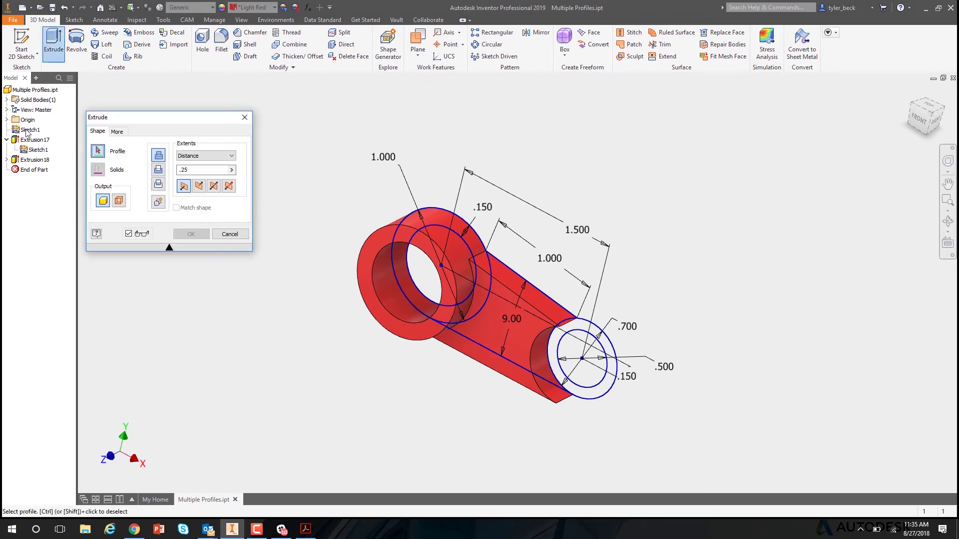
click(588, 332)
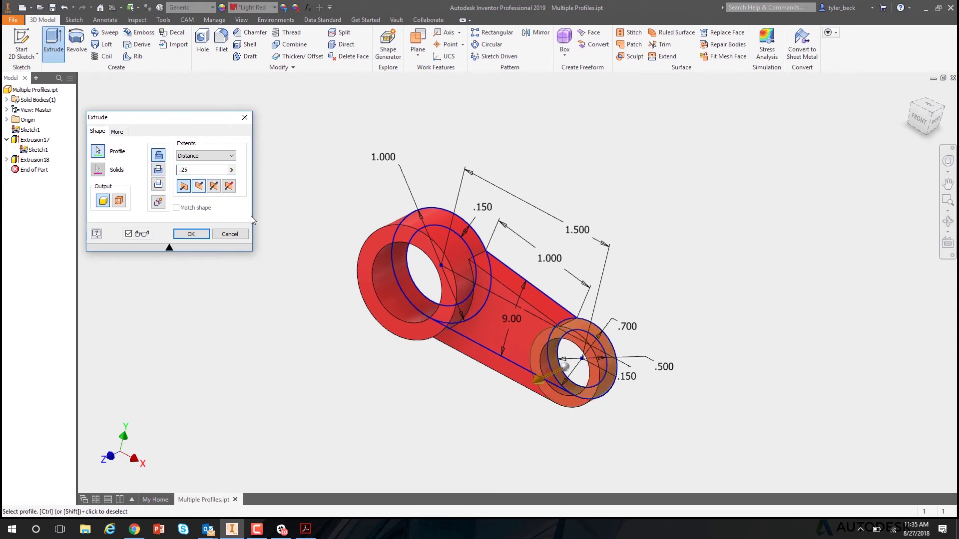
drag(536, 387, 522, 390)
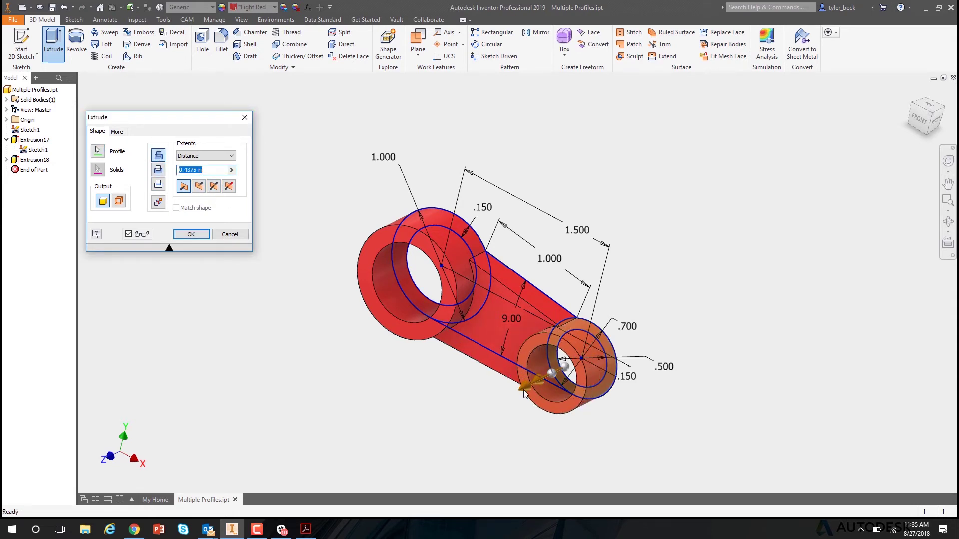
text(.35)
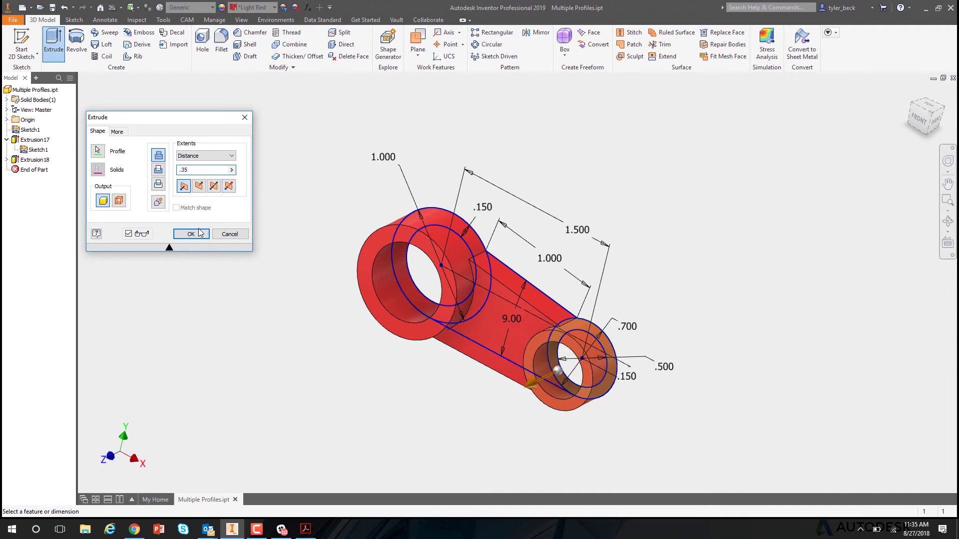
click(191, 236)
shift+middle_drag(309, 244, 348, 236)
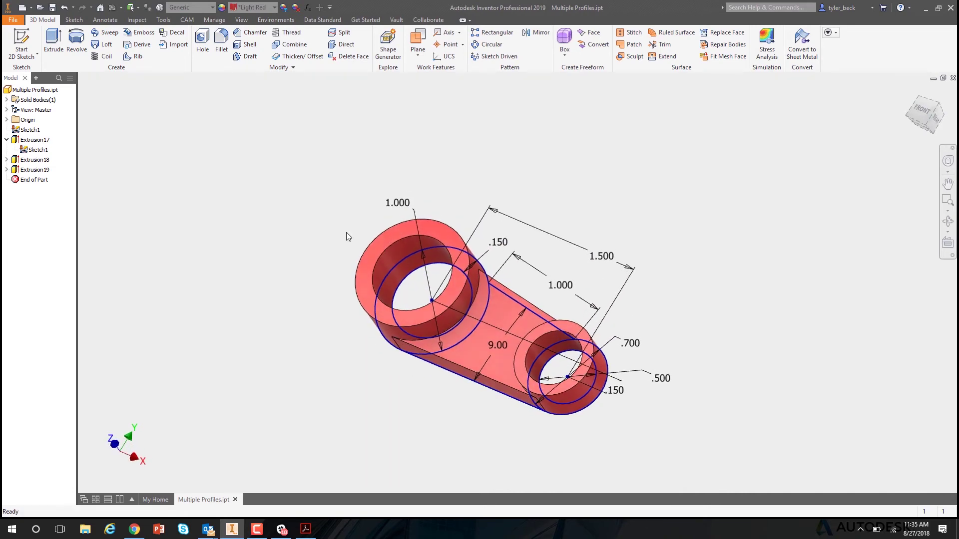
Switch off Sketch1's visibility from its browser menu and orbit to inspect the arm from below.
right_click(36, 150)
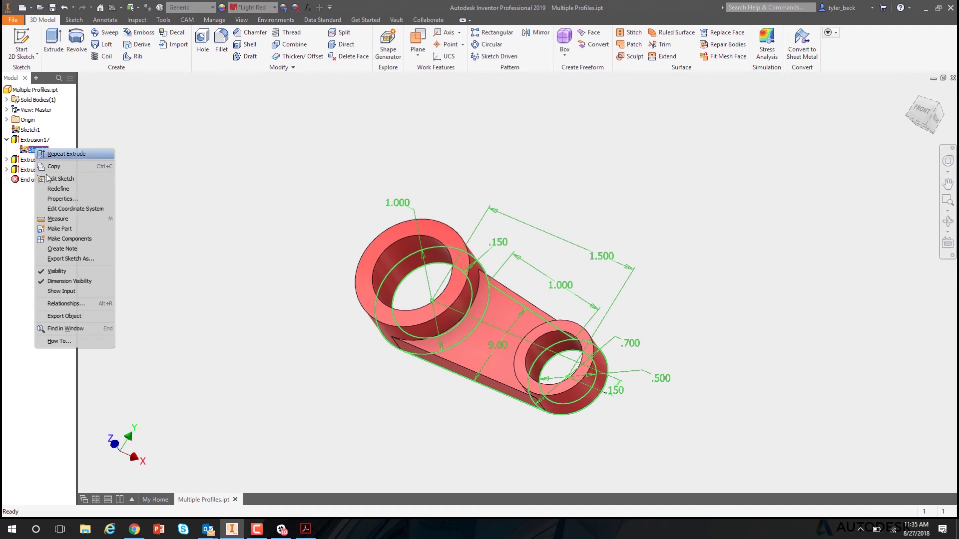
click(56, 271)
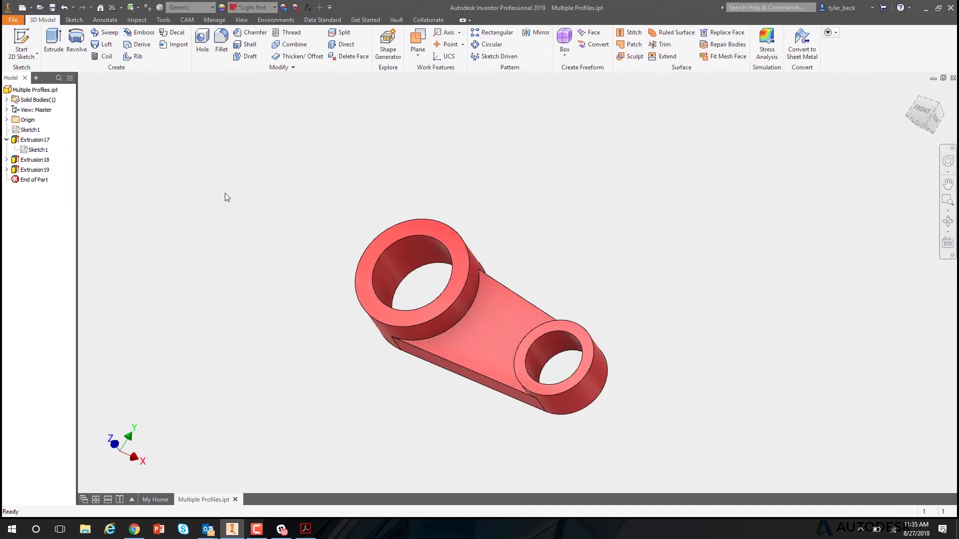
shift+middle_drag(226, 197, 293, 227)
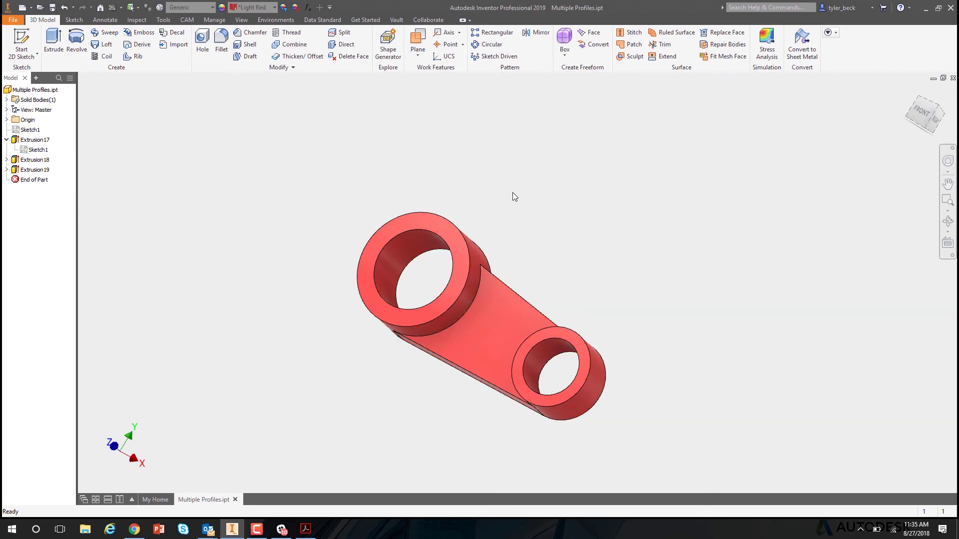
shift+middle_drag(513, 194, 495, 205)
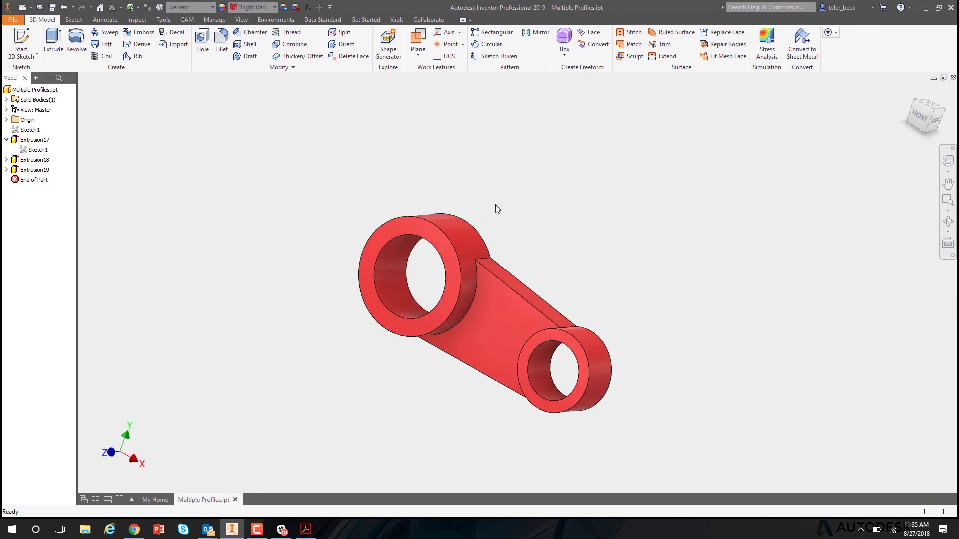
Open Sketch1 for editing and change the 1.500 centre spacing to 1.700.
right_click(44, 149)
click(74, 176)
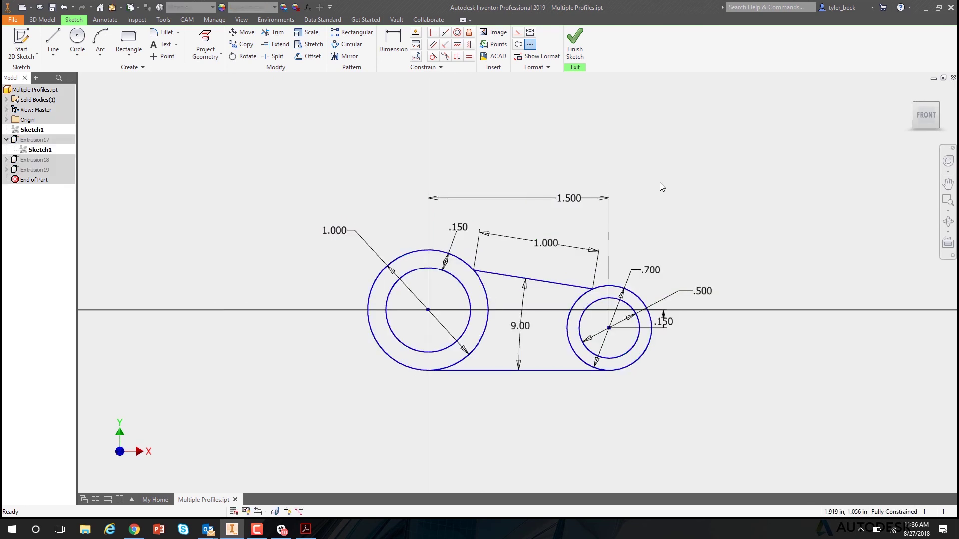
double_click(559, 198)
text(1.7)
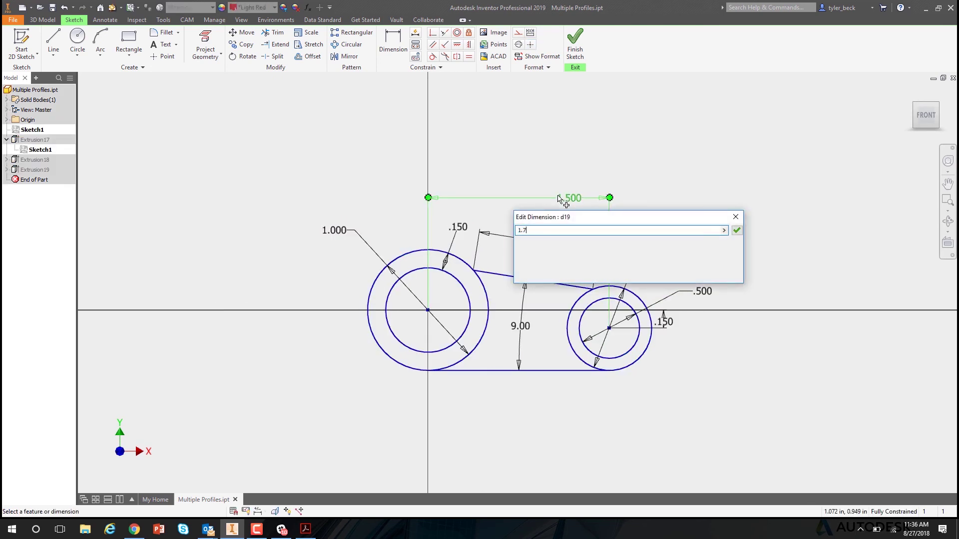
key(Return)
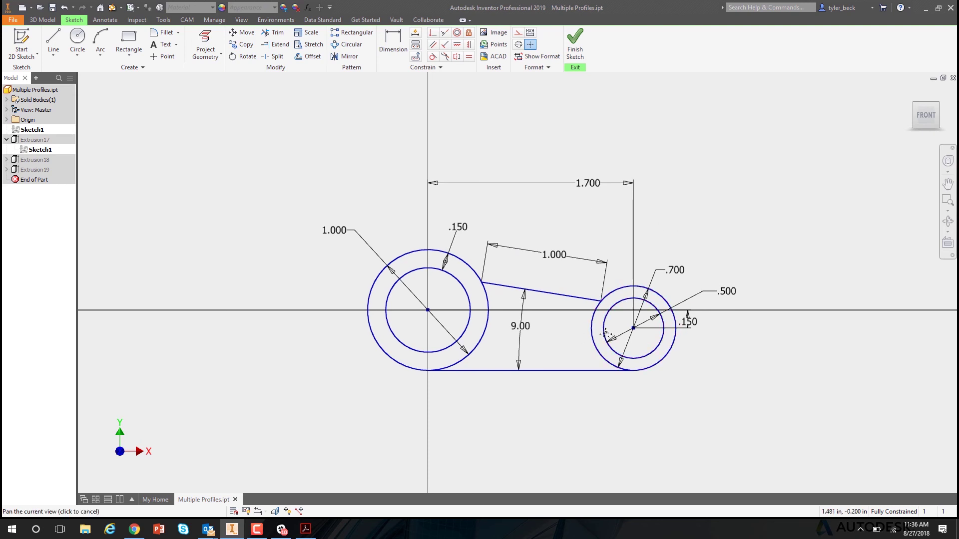
Change the web's 9.00 dimension to 11.00.
middle_drag(589, 303, 572, 294)
double_click(504, 319)
text(11)
key(Return)
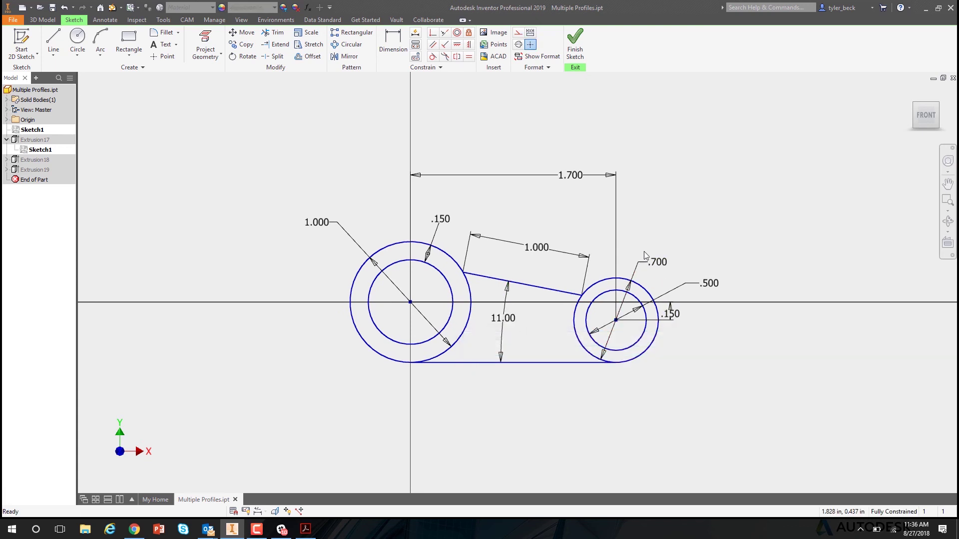
Try a .500 diameter on the small circle, then undo it back to .700.
double_click(657, 263)
text(.5)
key(Return)
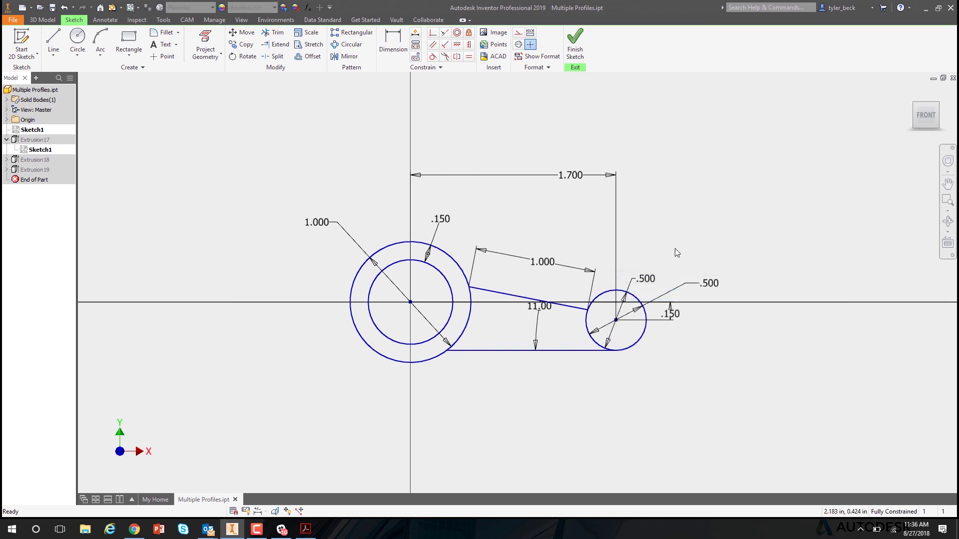
key(ctrl+z)
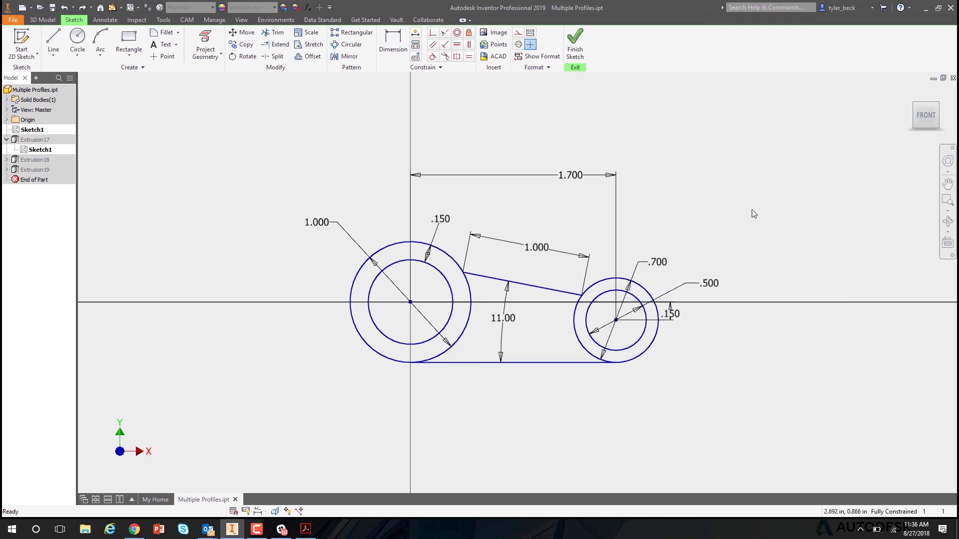